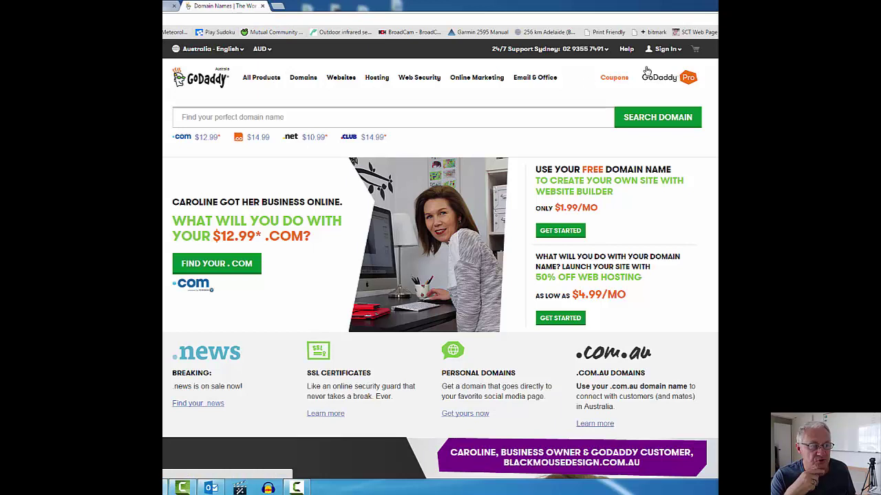
- Sign in to the GoDaddy account from the sign-in panel
click(665, 49)
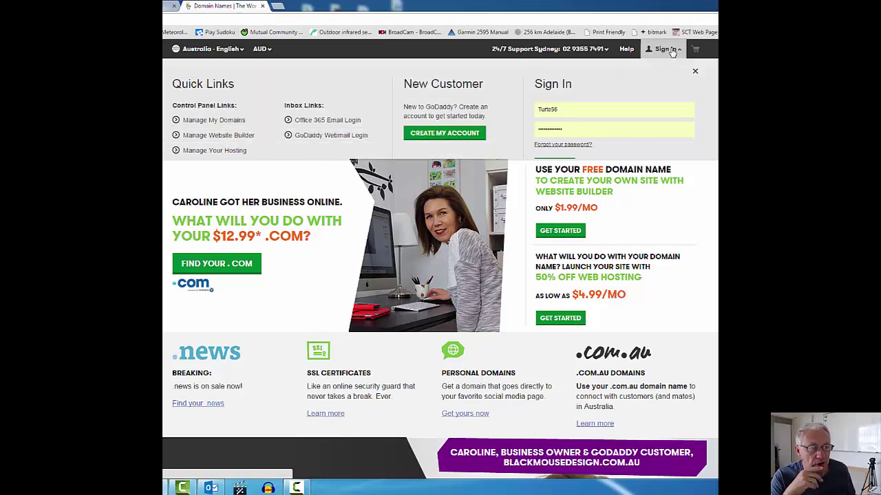
click(554, 166)
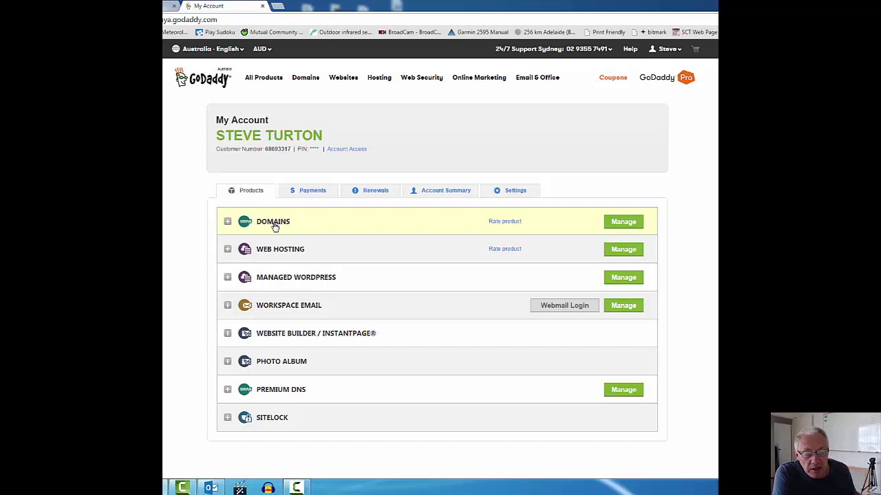
- Open the list of 16 owned domains, then a blank browser tab beside it
triple_click(622, 225)
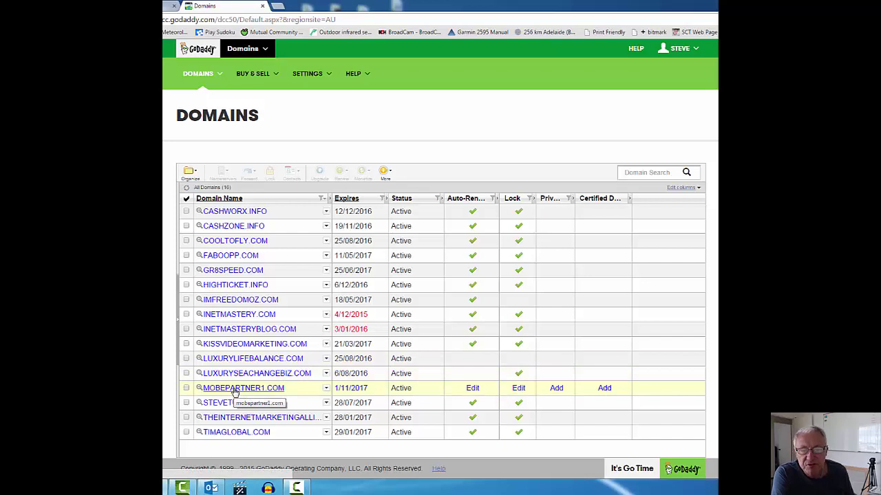
click(279, 7)
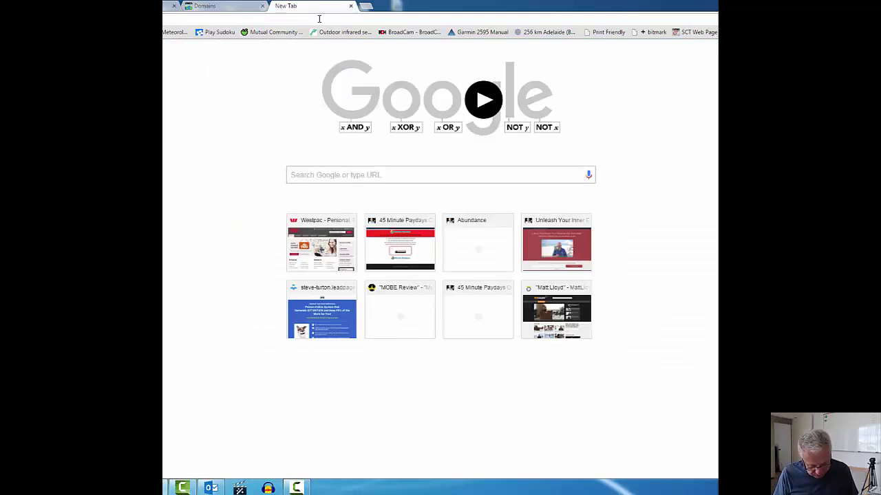
- Visit mobepartner1.com, see only GoDaddy's parked page, then close that tab
text(mobe)
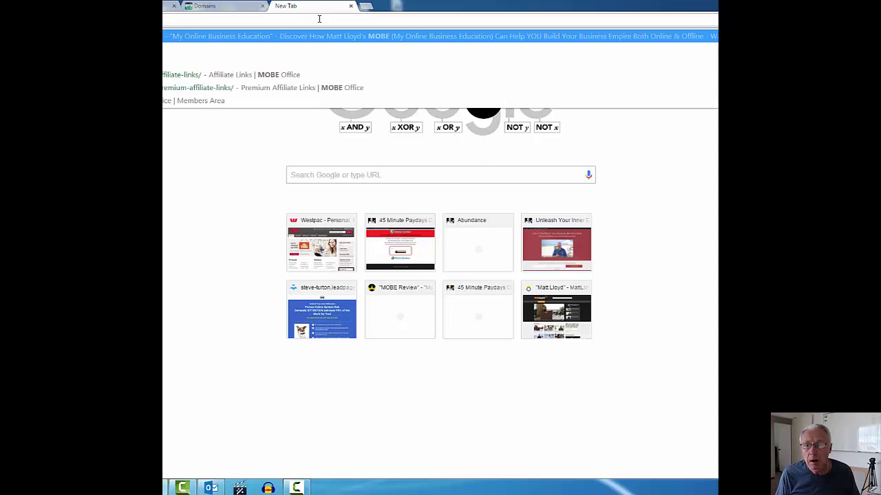
key(BackSpace)
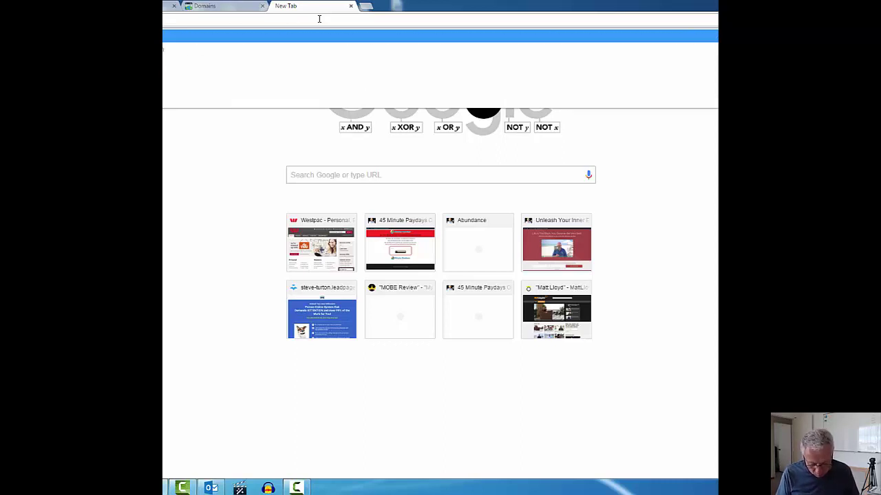
key(BackSpace)
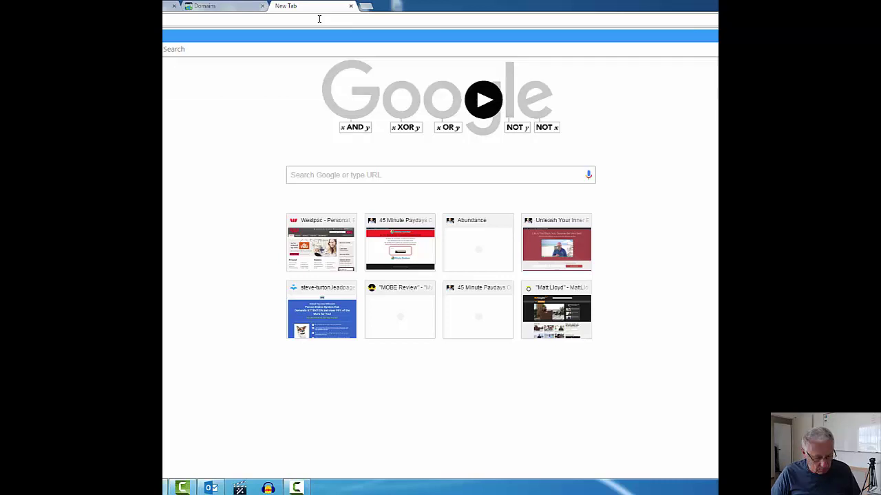
key(Return)
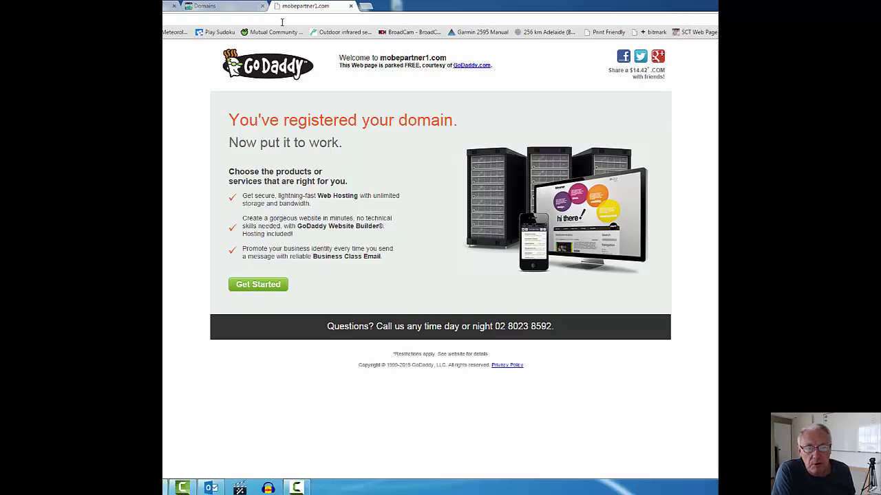
click(351, 7)
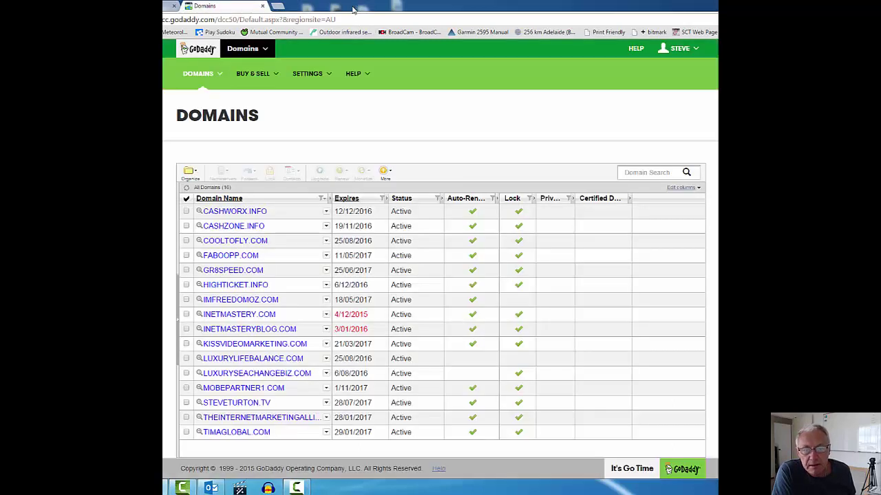
- Open MOBEPARTNER1.COM's Domain Details and scroll to Forwarding, currently Off
click(252, 390)
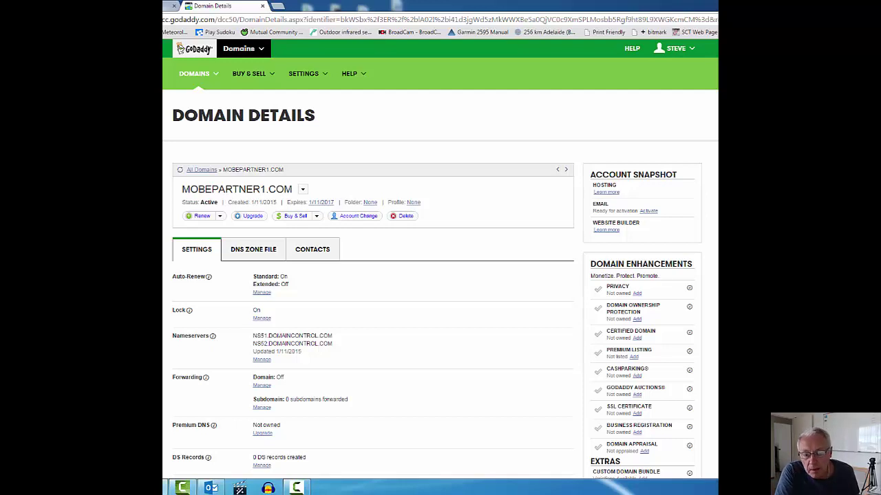
scroll(441, 275, down, 1)
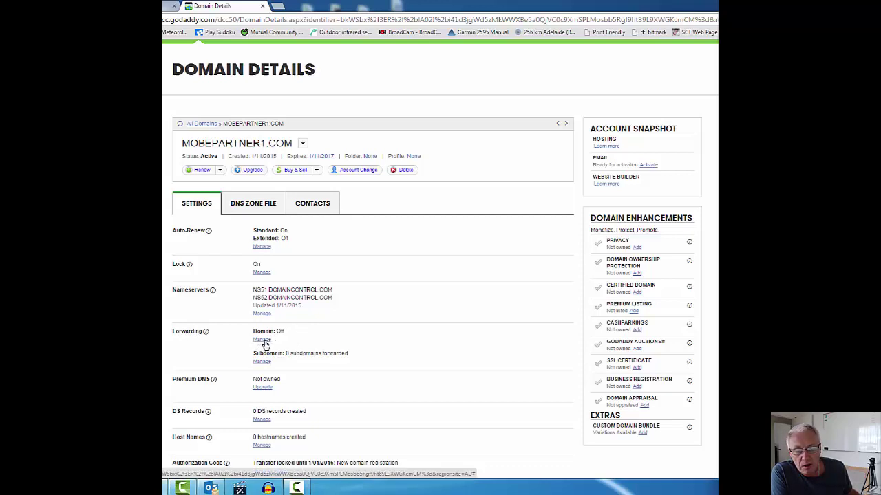
- Start a new domain forwarding rule for mobepartner1.com
click(262, 340)
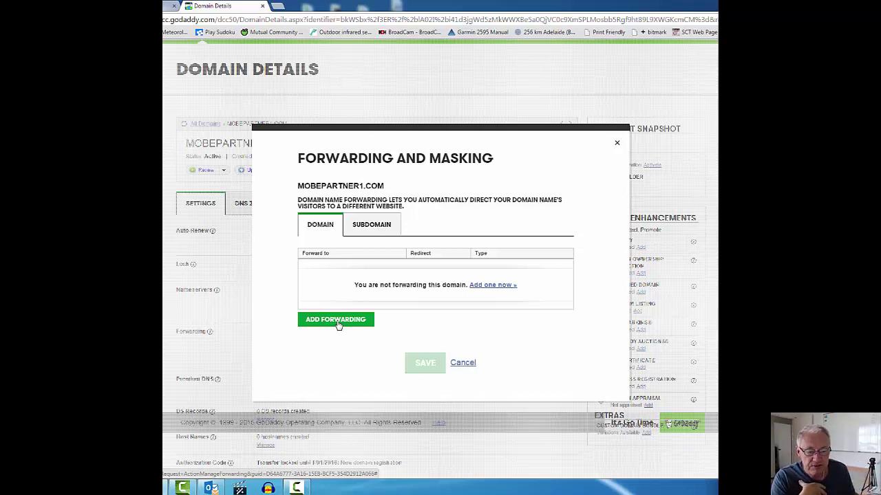
click(334, 320)
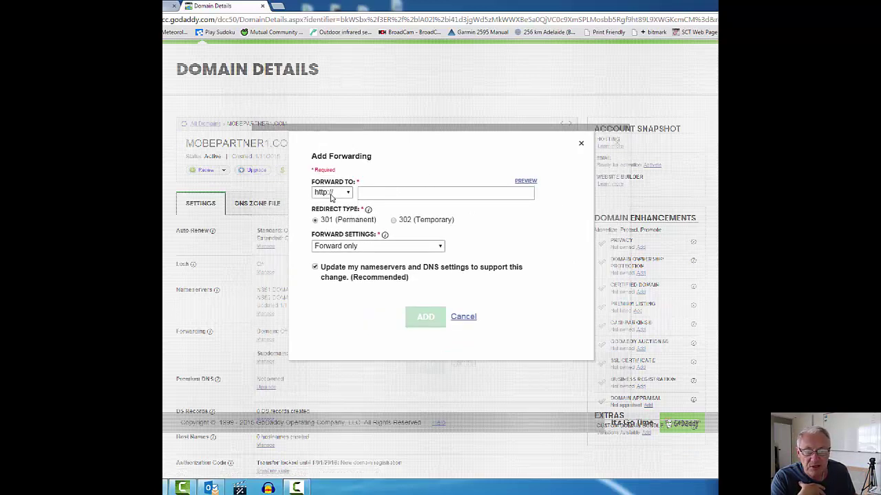
- Paste the mobetrack affiliate link into Forward To and preview that destination
click(373, 196)
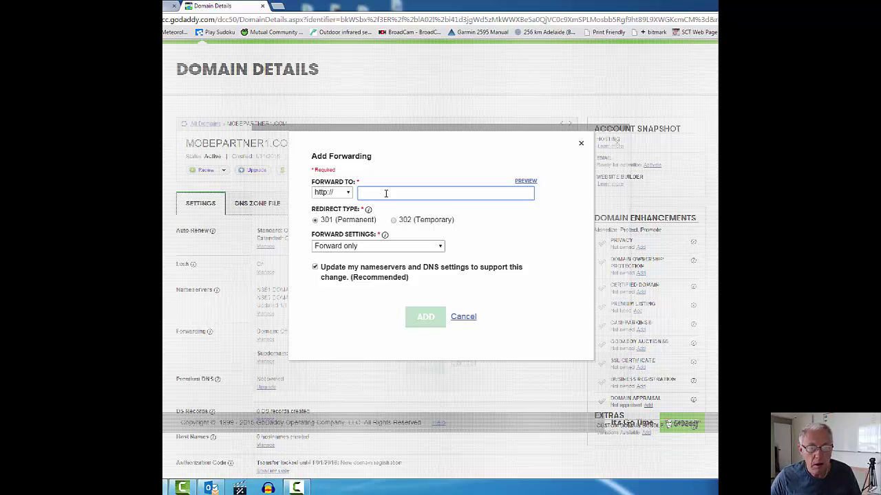
key(ctrl+v)
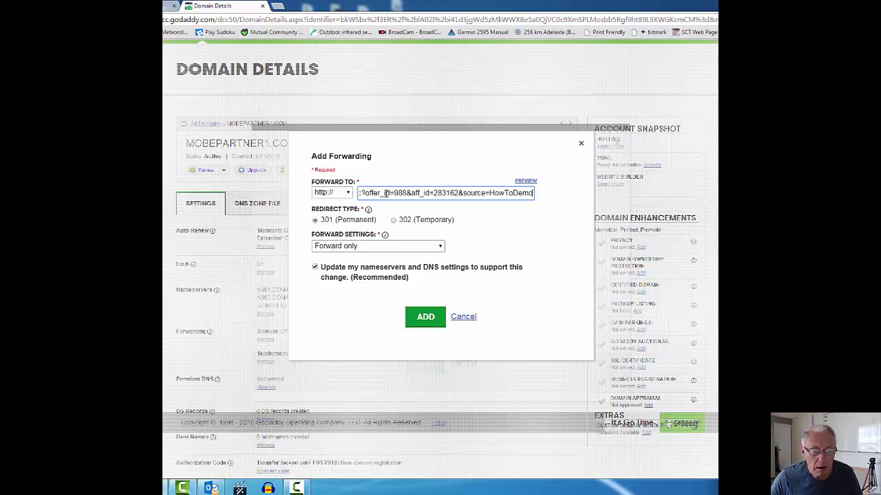
click(526, 182)
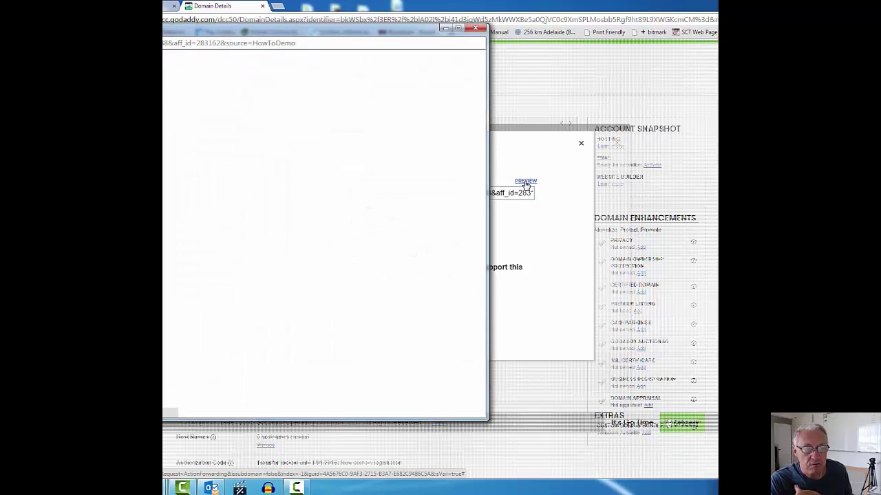
- Check the 45 Minute Paydays landing page in the maximized preview, then close it
click(459, 29)
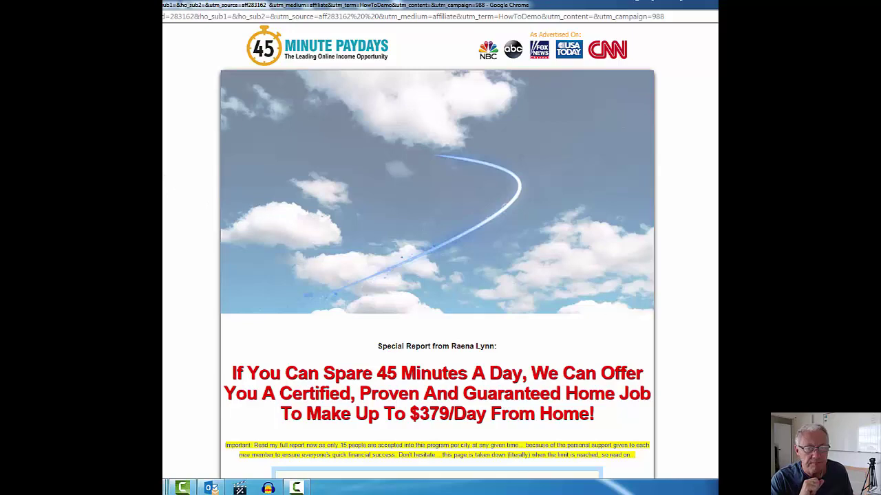
key(ctrl+w)
click(427, 125)
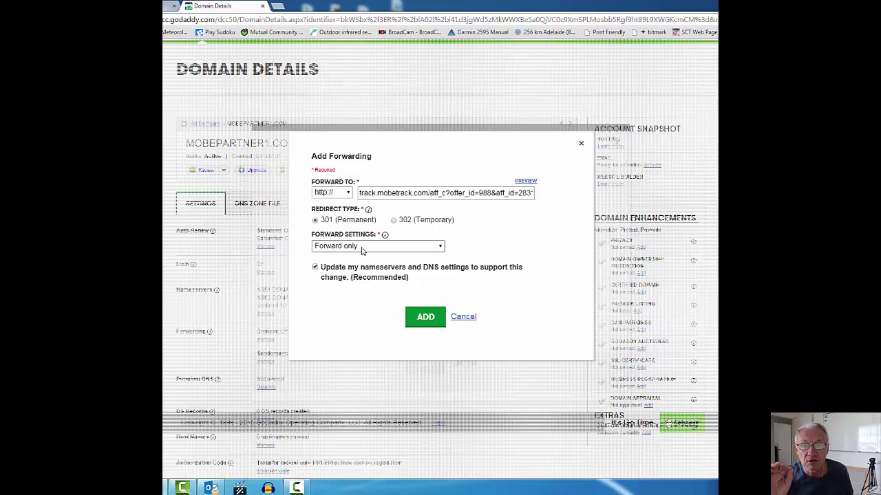
- Switch to Forward with Masking and enter the title 'My Top Tier Opportunity'
click(440, 249)
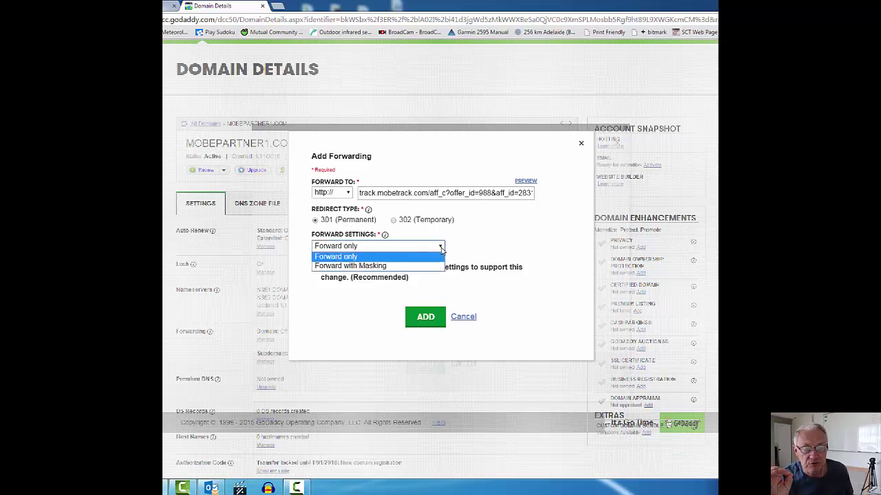
click(357, 267)
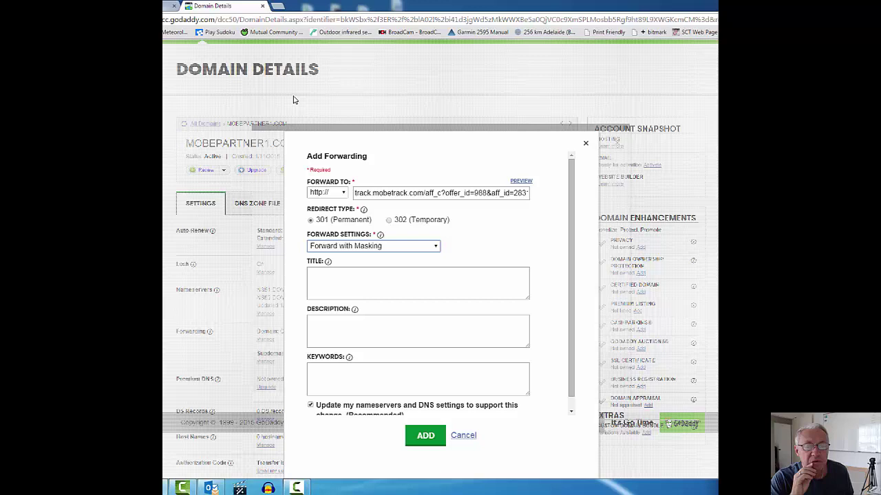
click(340, 273)
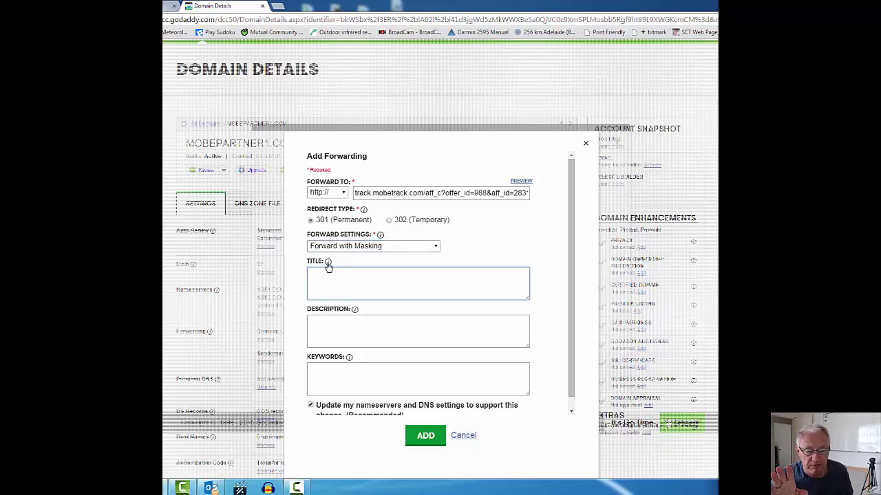
click(328, 263)
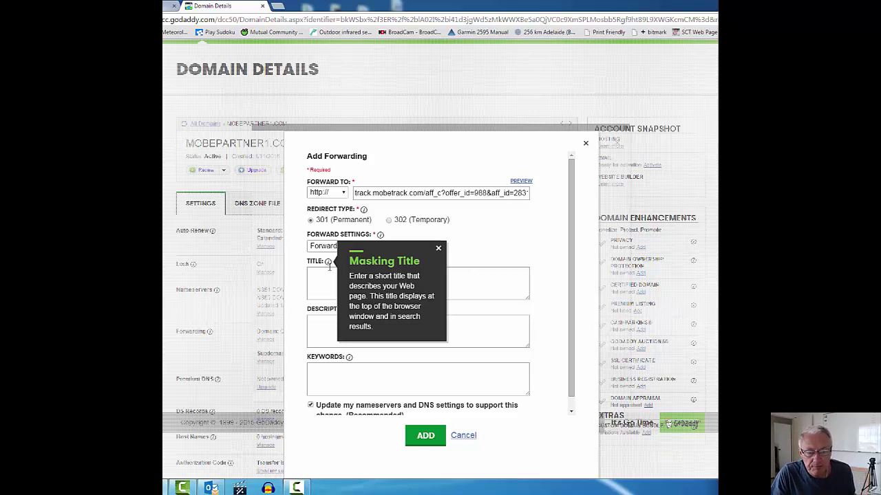
click(317, 268)
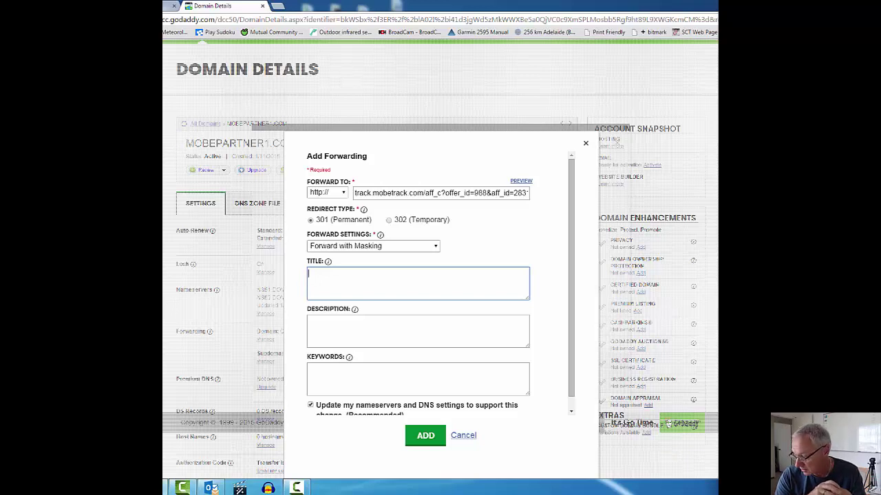
text(My)
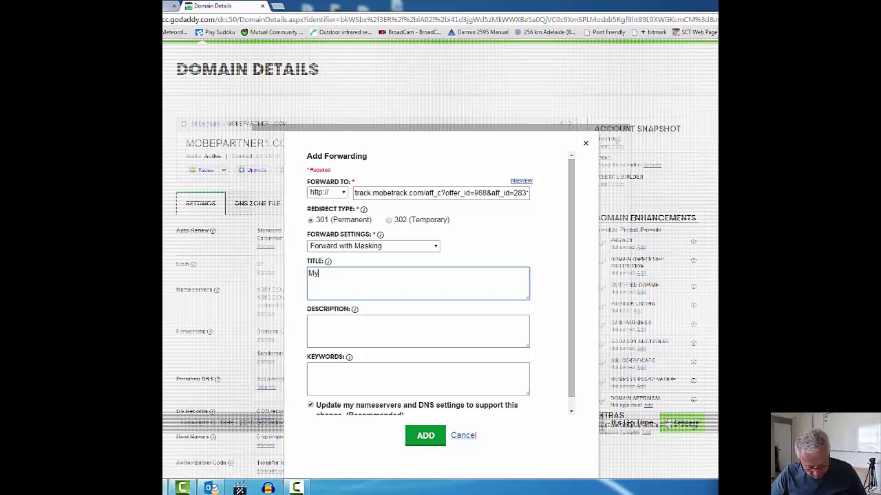
text( Top T)
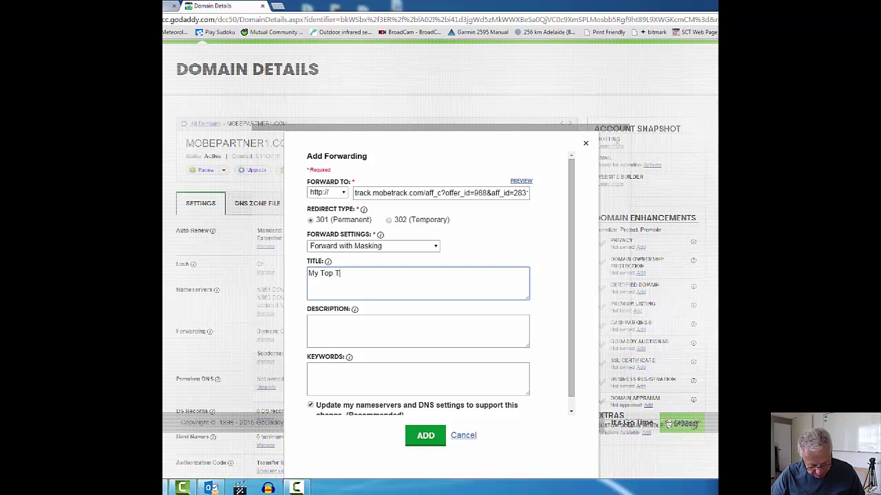
text(ier)
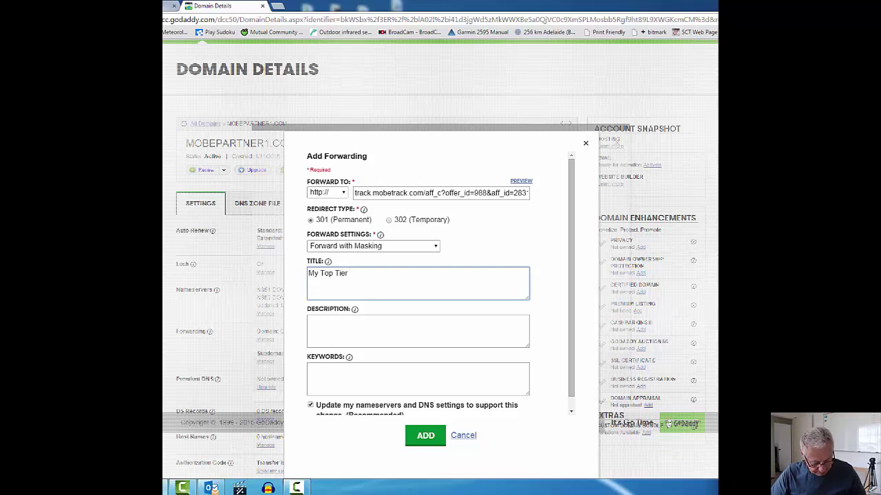
text( Opportun)
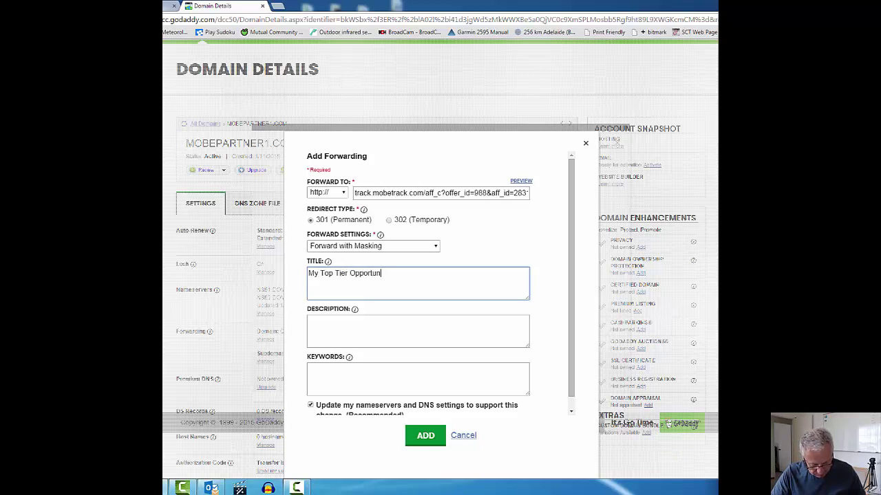
text(ity)
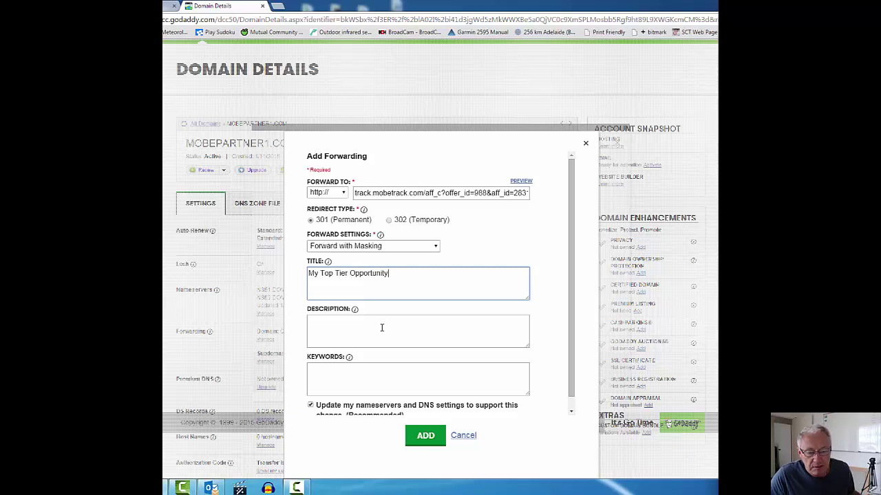
- Copy the title into the description and add the keywords 'affiliate marketing'
click(355, 309)
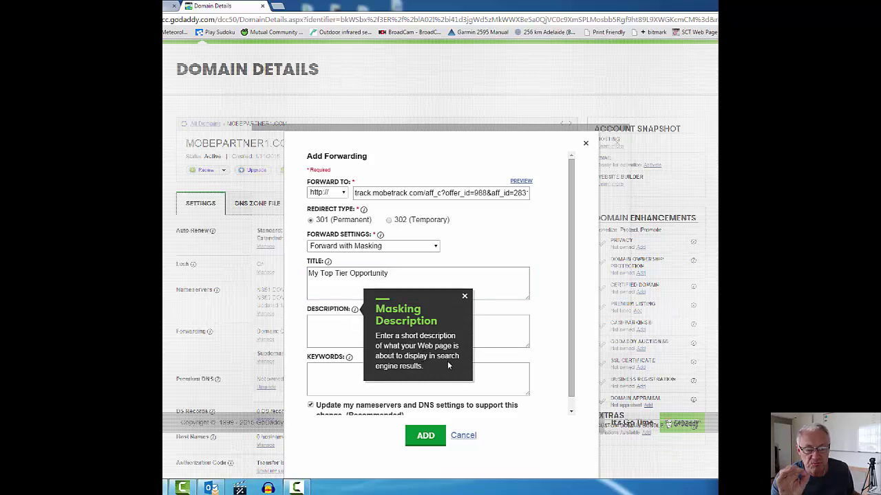
click(465, 298)
click(344, 321)
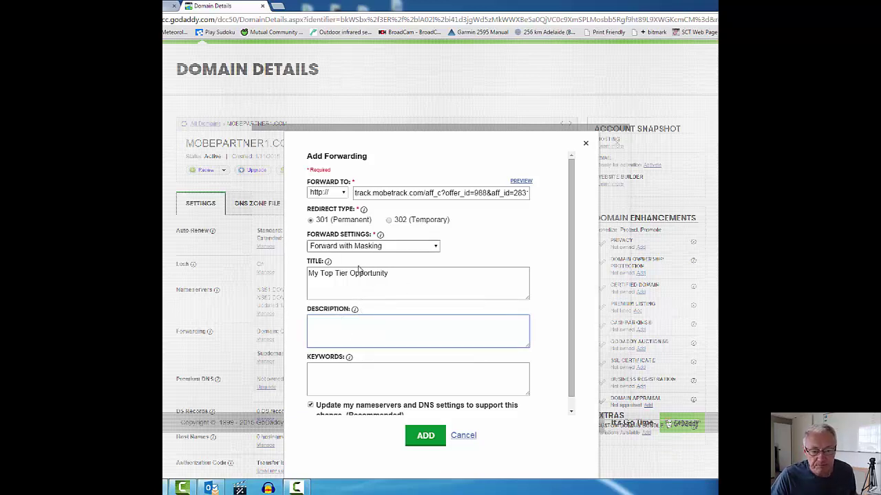
drag(388, 273, 304, 273)
key(ctrl+c)
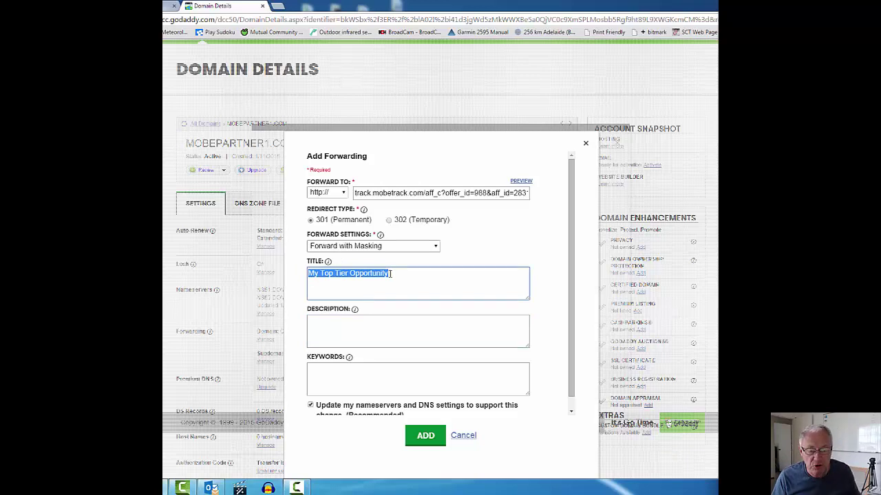
click(367, 319)
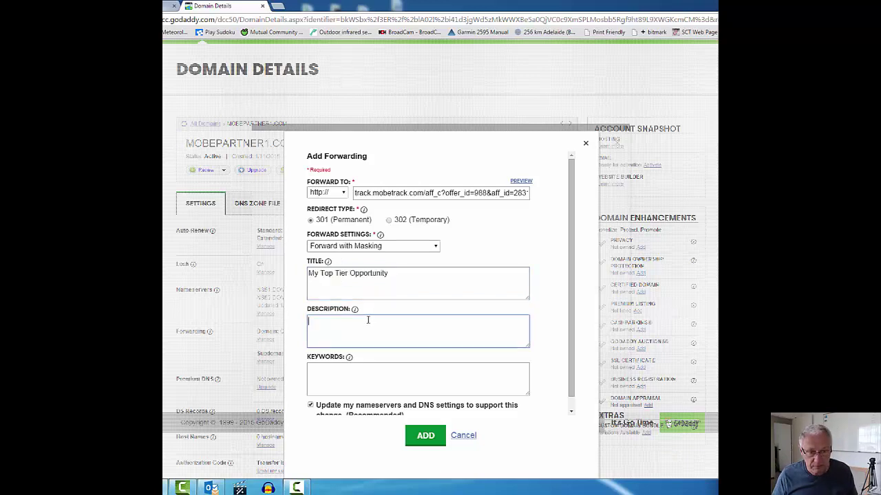
key(ctrl+v)
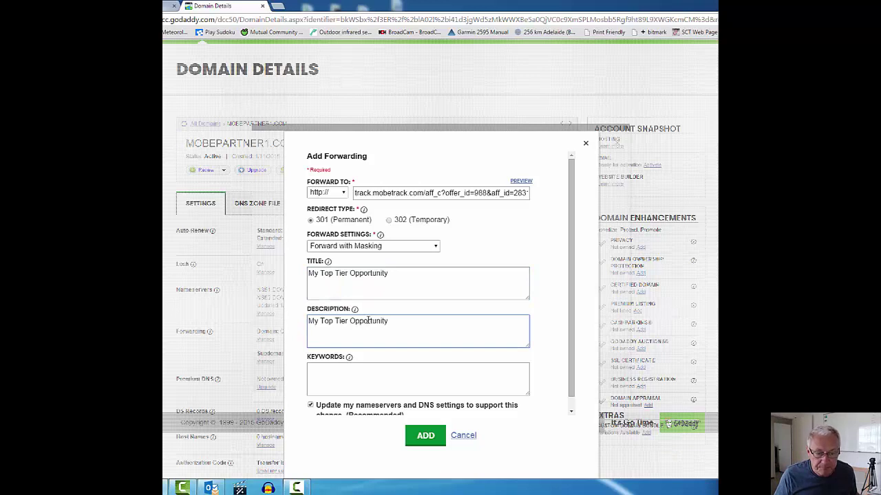
click(336, 366)
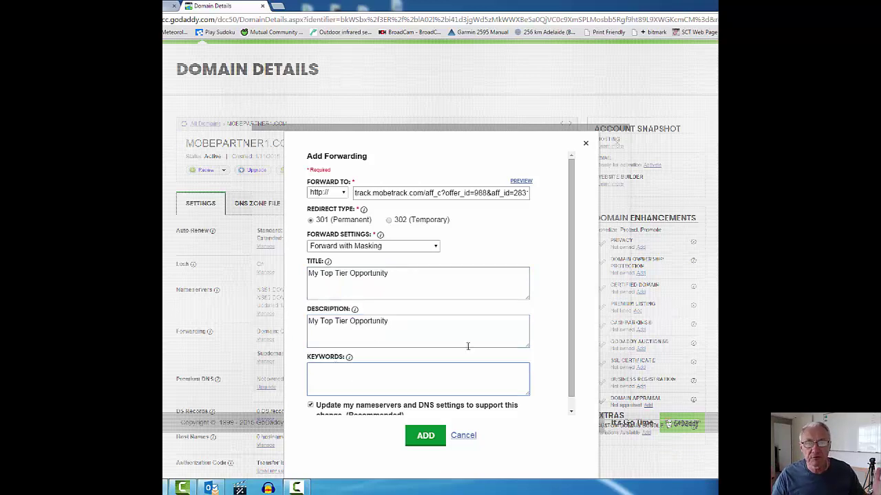
text(aff)
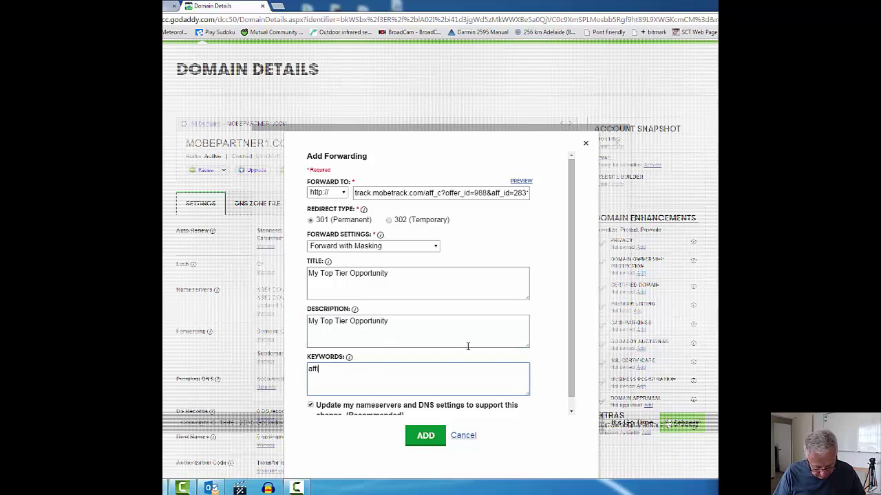
text(iliate ma)
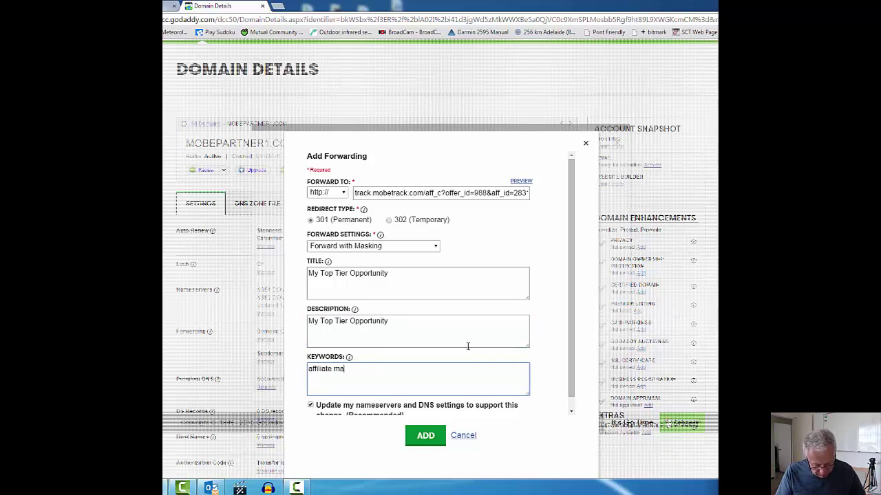
text(rketing)
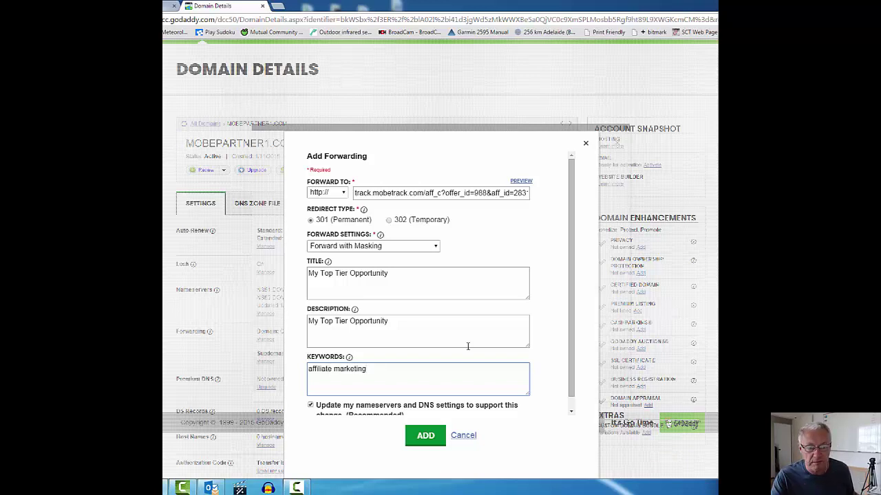
scroll(461, 248, down, 1)
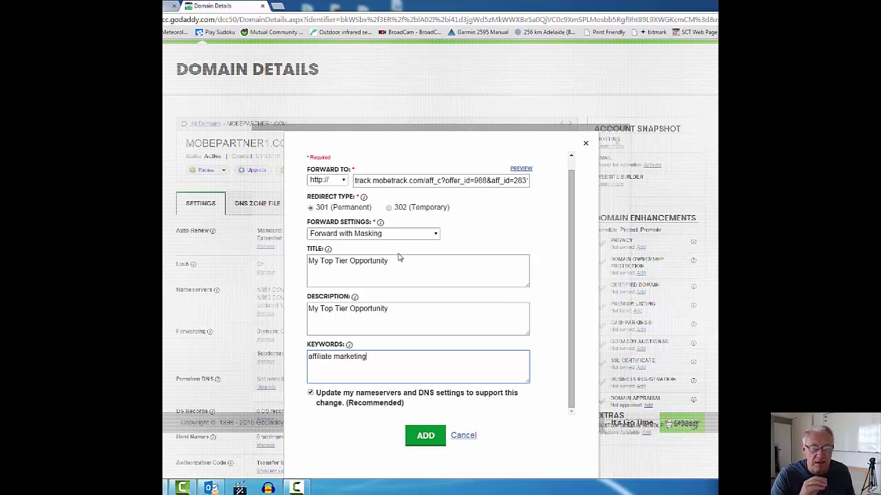
- Add the 301 masked forward to the affiliate link and save the settings
click(425, 434)
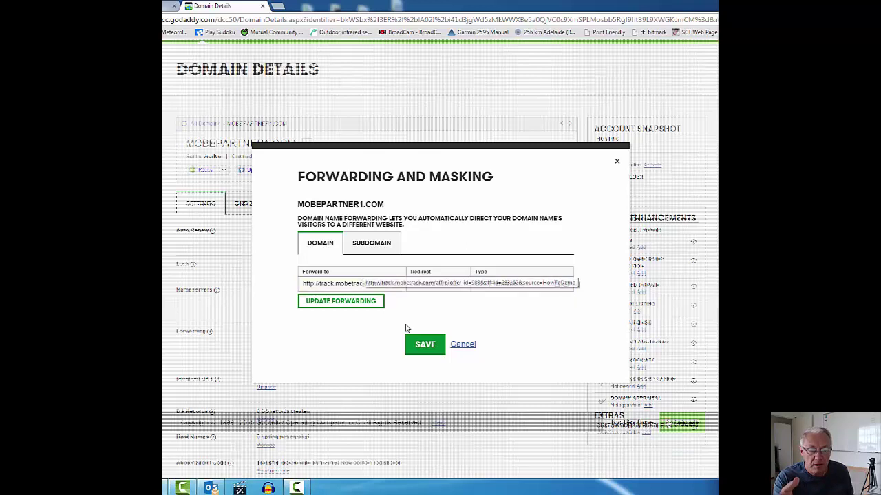
click(431, 346)
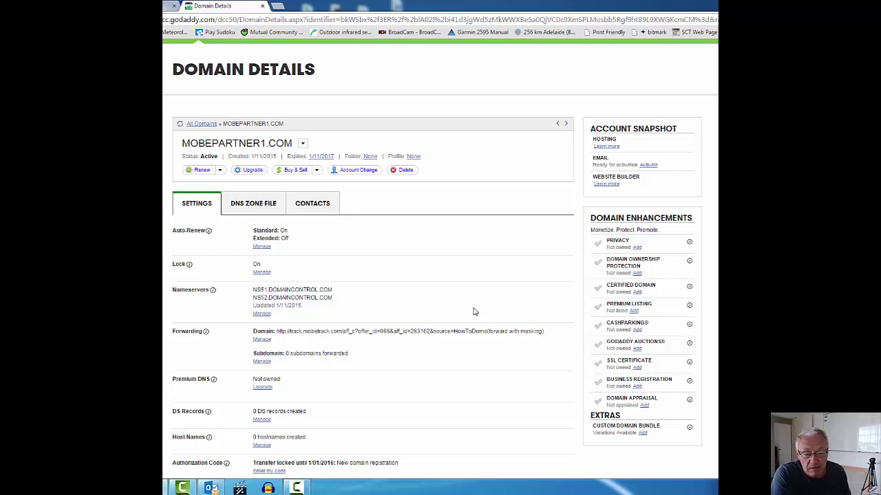
scroll(472, 313, down, 1)
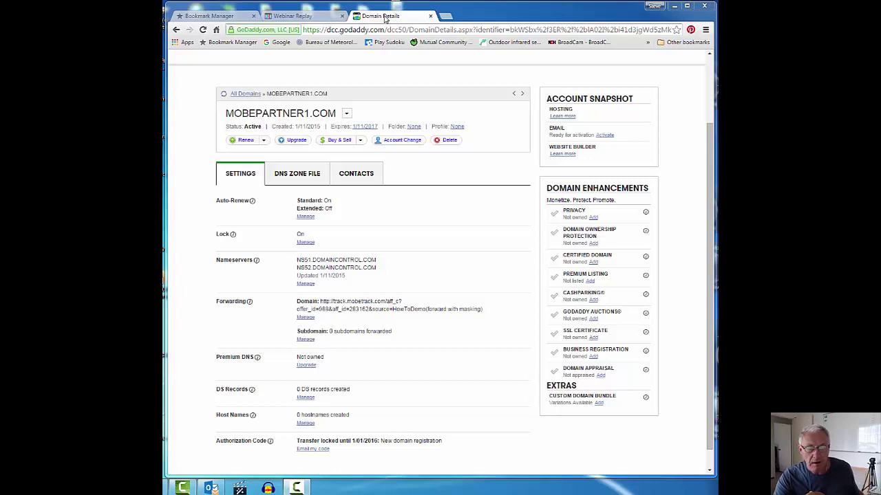
- Open a new tab and enter mobepartner1.com to test the forwarding
click(447, 17)
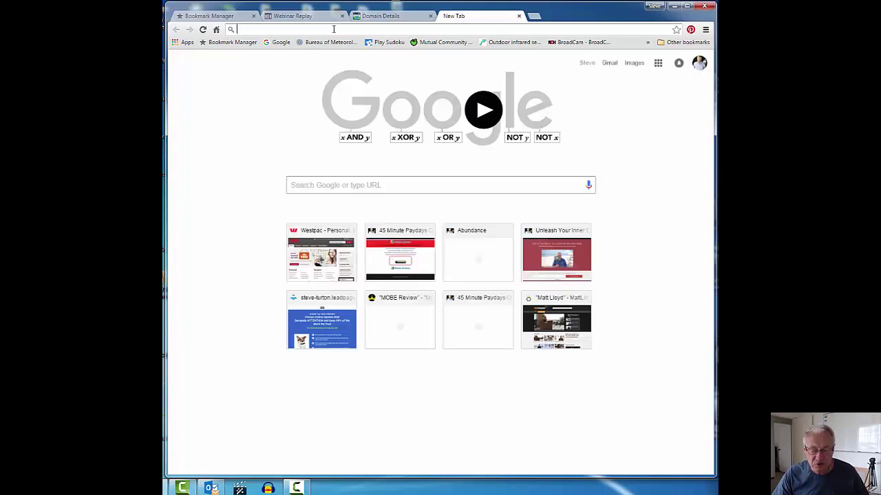
text(mob)
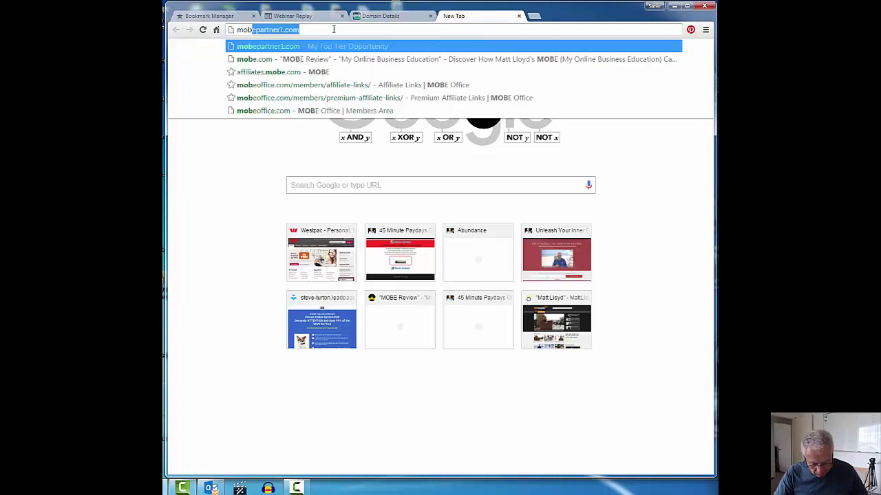
text(epartn)
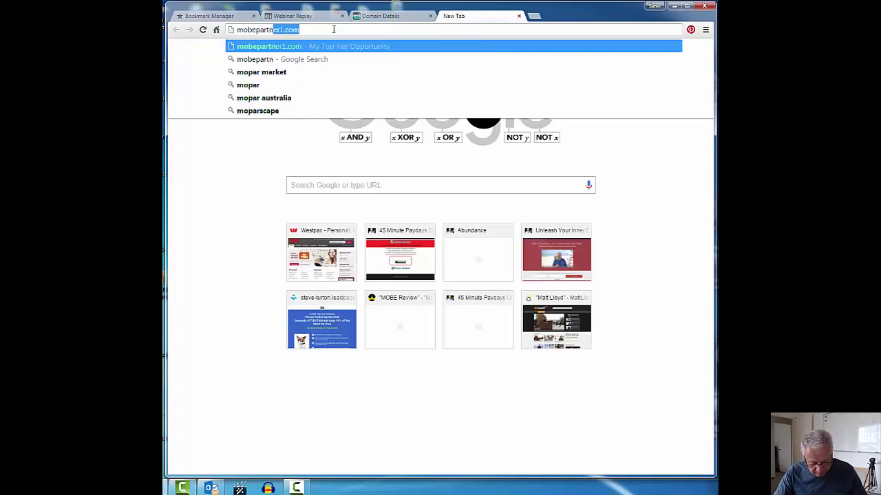
text(er1)
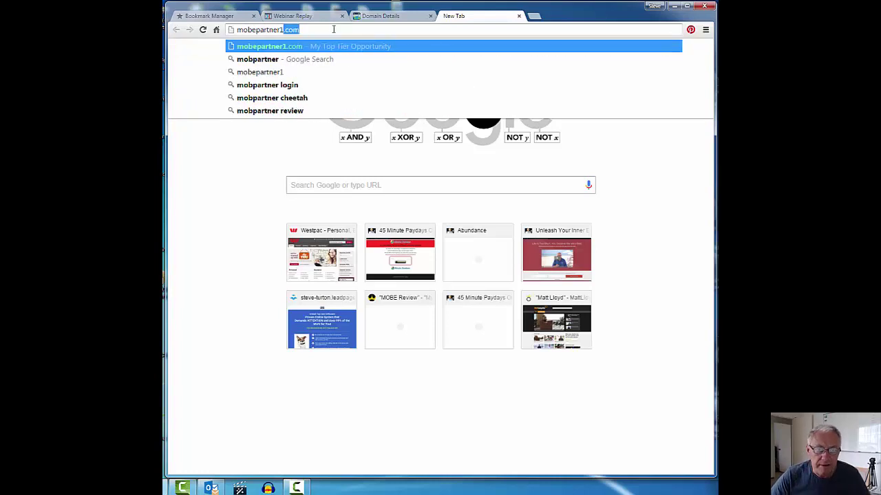
text(.com)
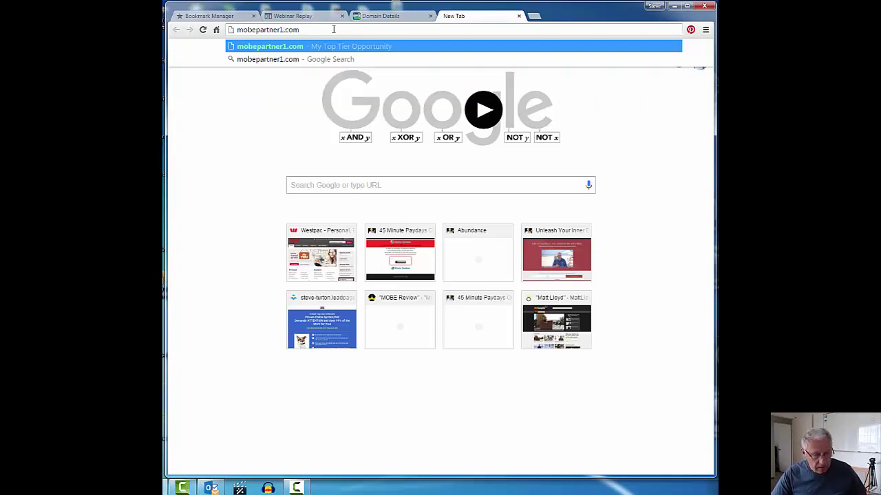
- Load mobepartner1.com in Chrome and confirm the 45 Minute Paydays landing page appears under the masked domain
key(Return)
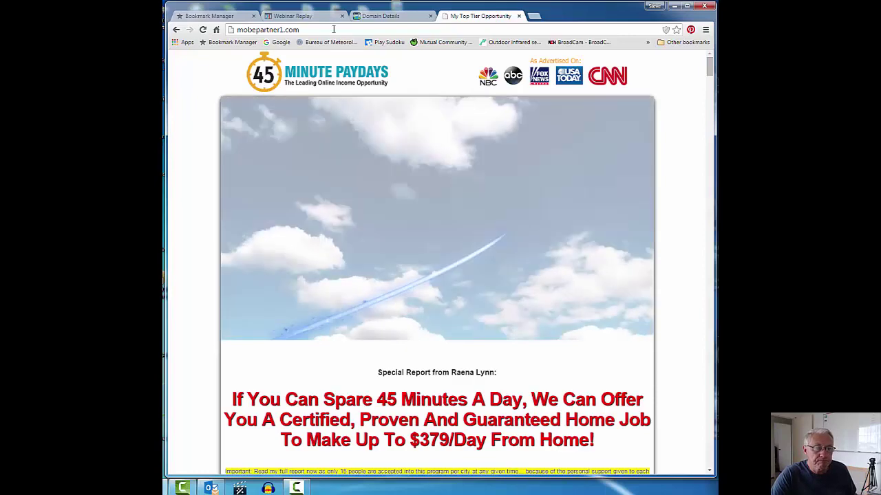
mouse_move(459, 224)
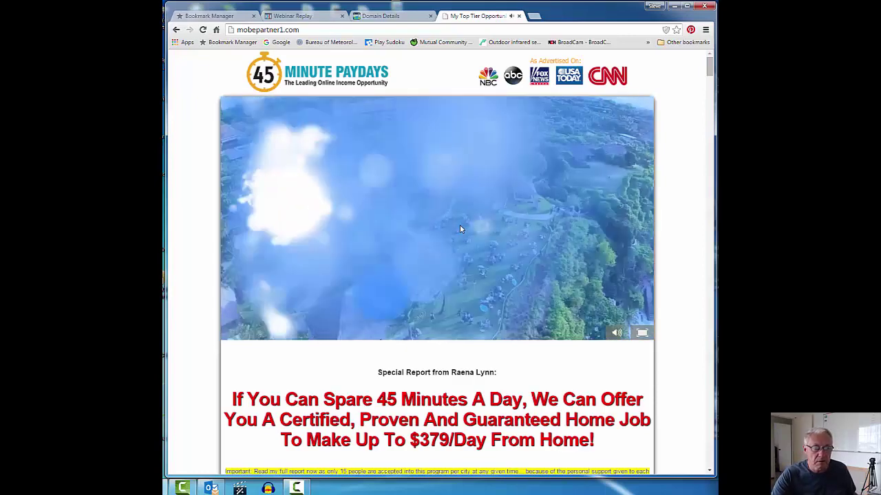